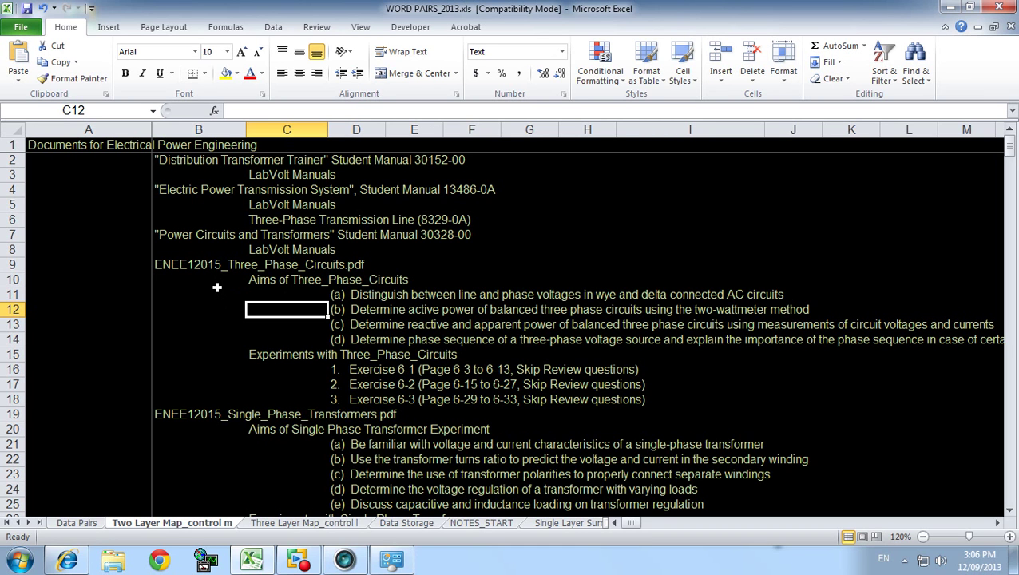
- Switch the worksheet to Full Screen view
{"action": "left_click", "coordinate": [214, 294]}
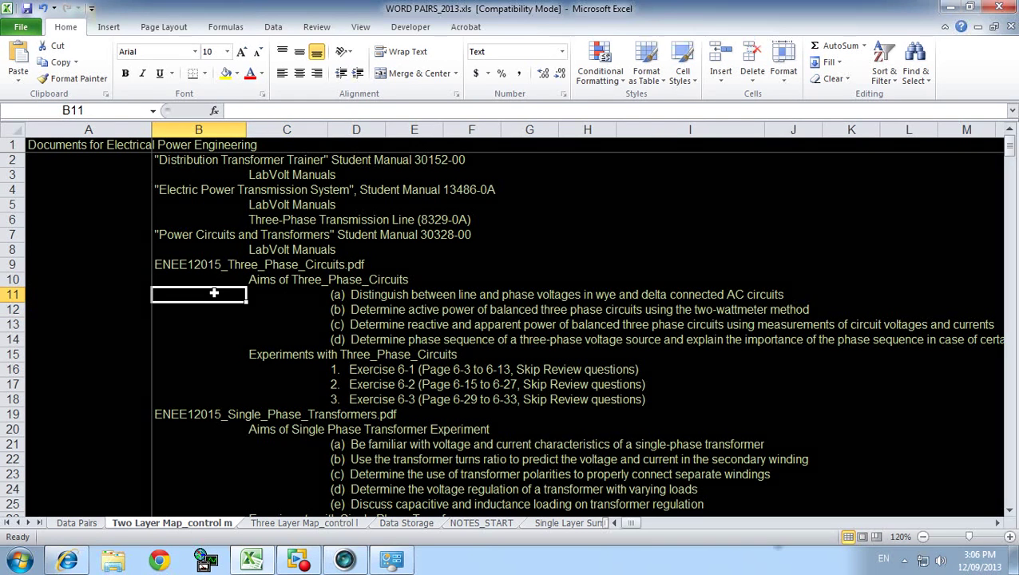
{"action": "scroll", "coordinate": [214, 293], "scroll_direction": "down", "scroll_amount": 1}
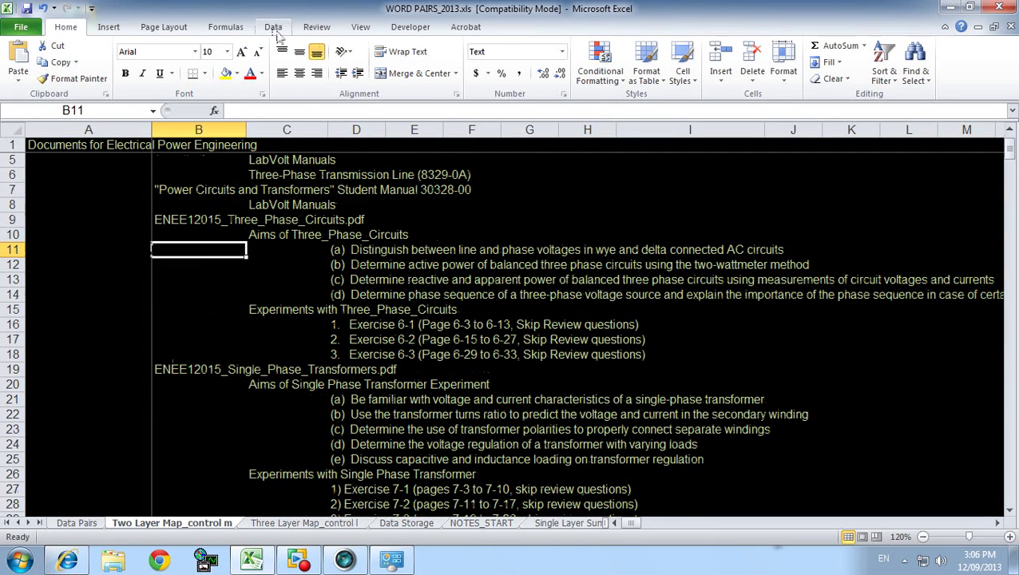
{"action": "left_click", "coordinate": [352, 28]}
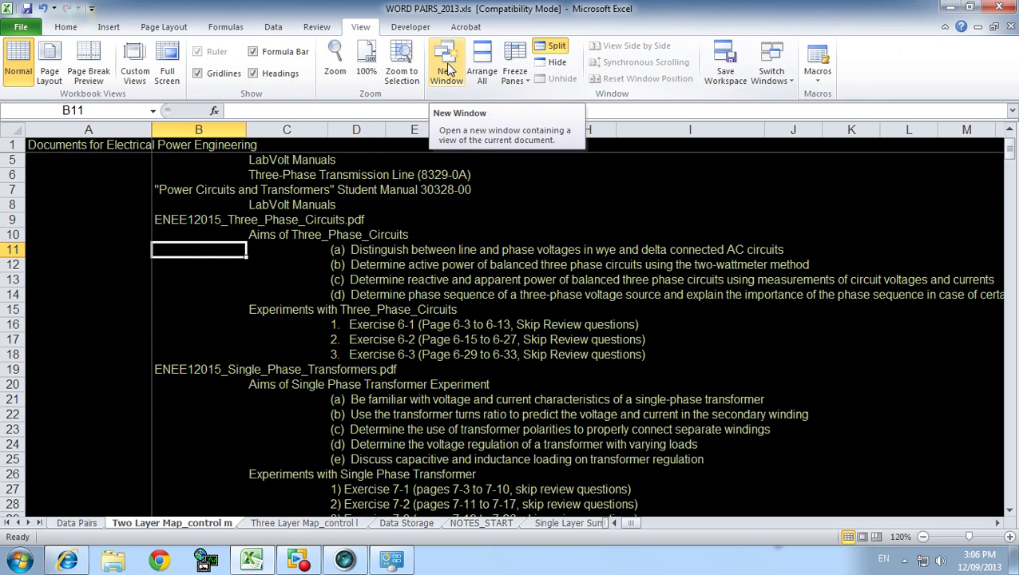
{"action": "left_click", "coordinate": [169, 69]}
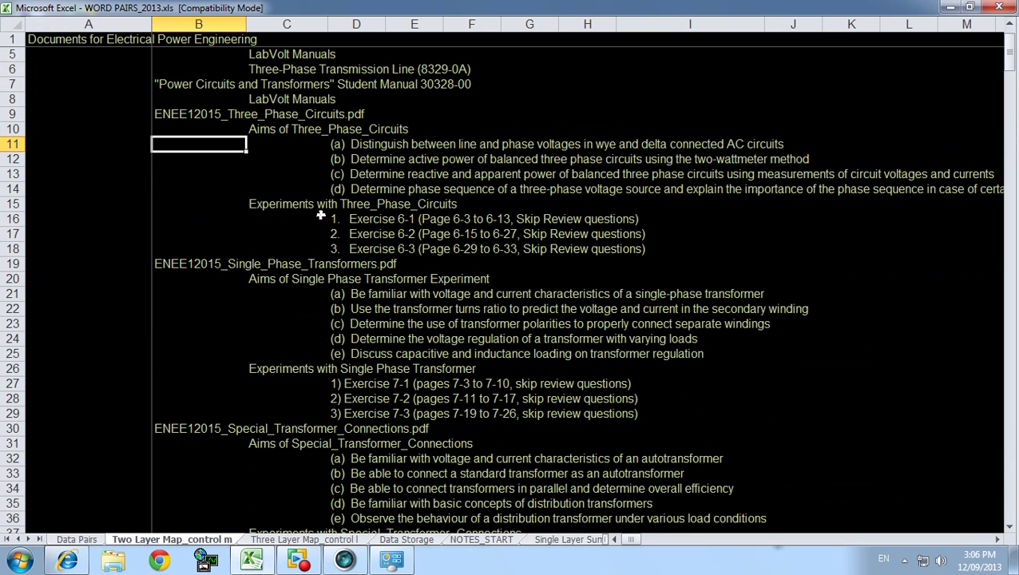
- Select the Three_Phase_Circuits entry in B9 and the Exercise 6-1 cells D16 and E16
{"action": "left_click", "coordinate": [329, 175]}
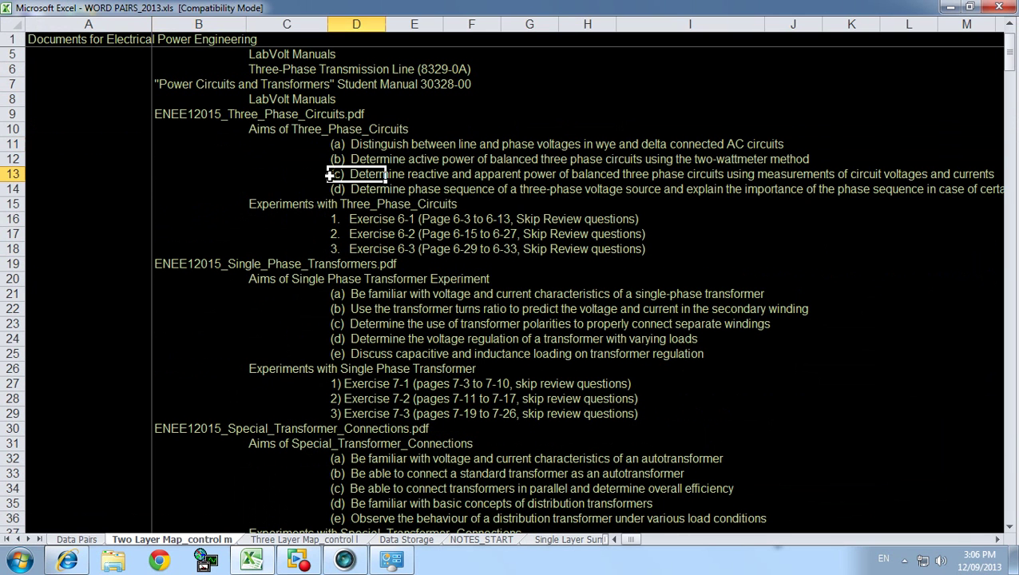
{"action": "left_click", "coordinate": [279, 157]}
{"action": "left_click", "coordinate": [190, 118]}
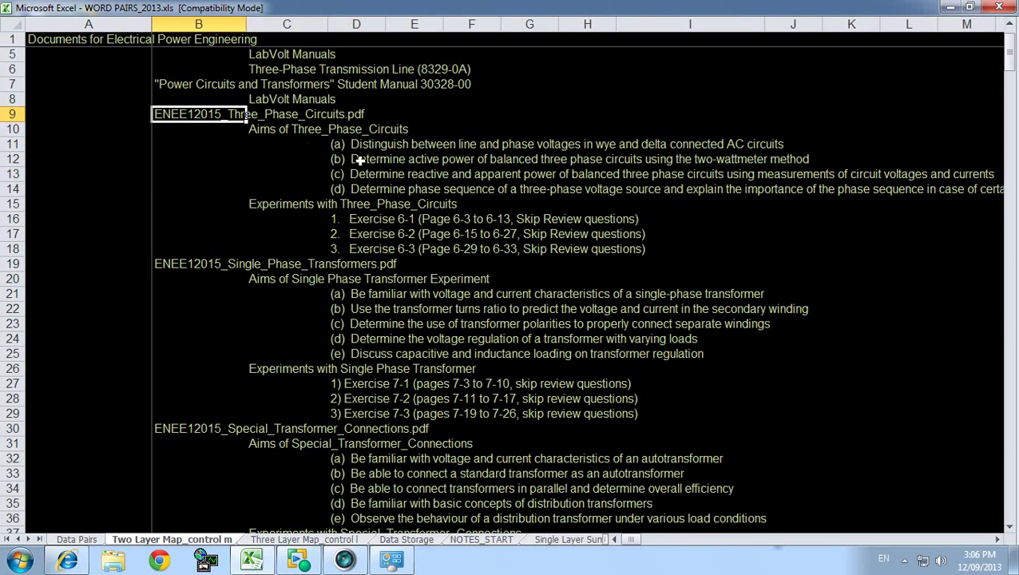
{"action": "left_click", "coordinate": [361, 220]}
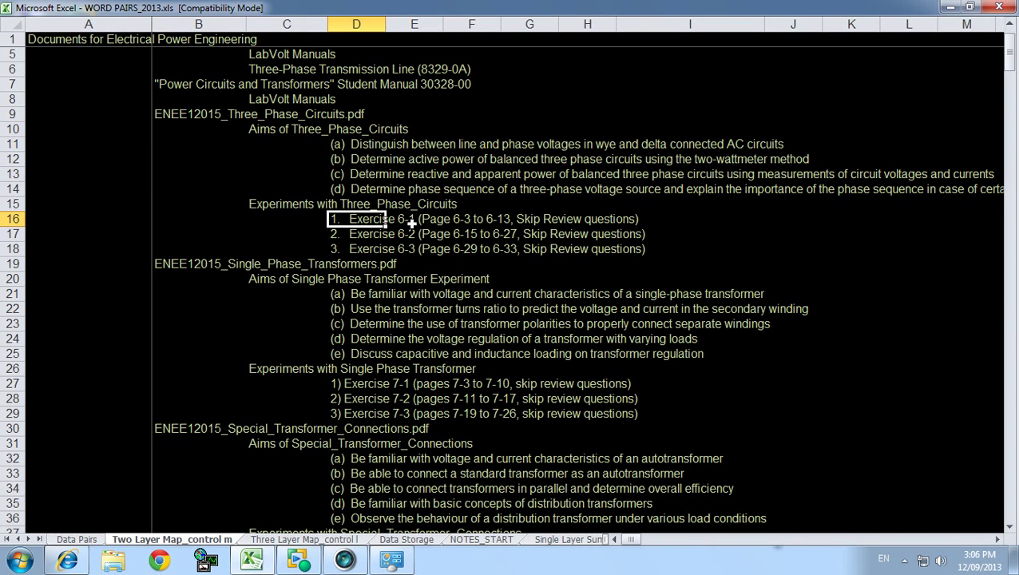
{"action": "left_click", "coordinate": [421, 219]}
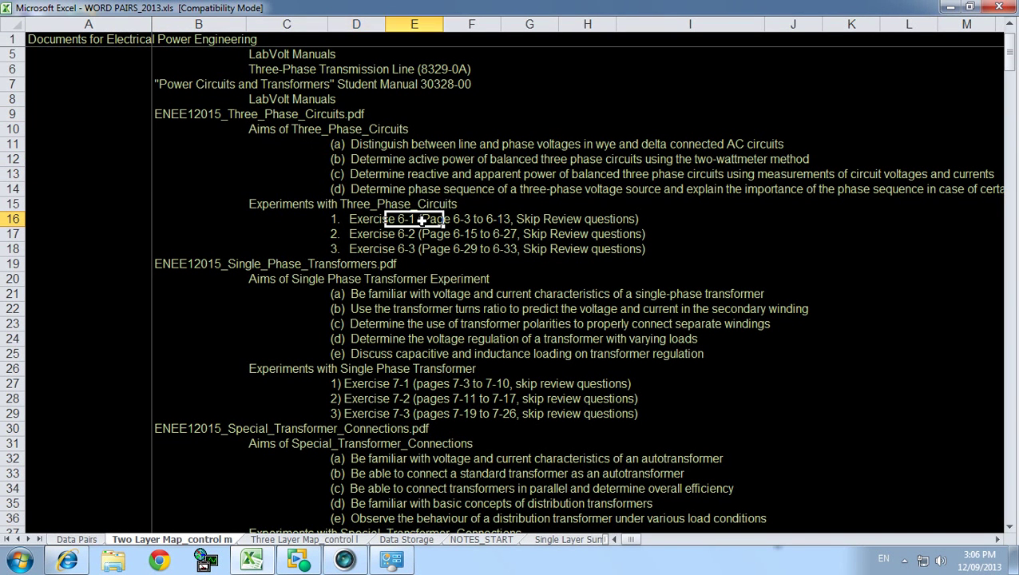
- Open Microsoft LifeCam from the taskbar to view the manual's equipment table
{"action": "left_click", "coordinate": [344, 559]}
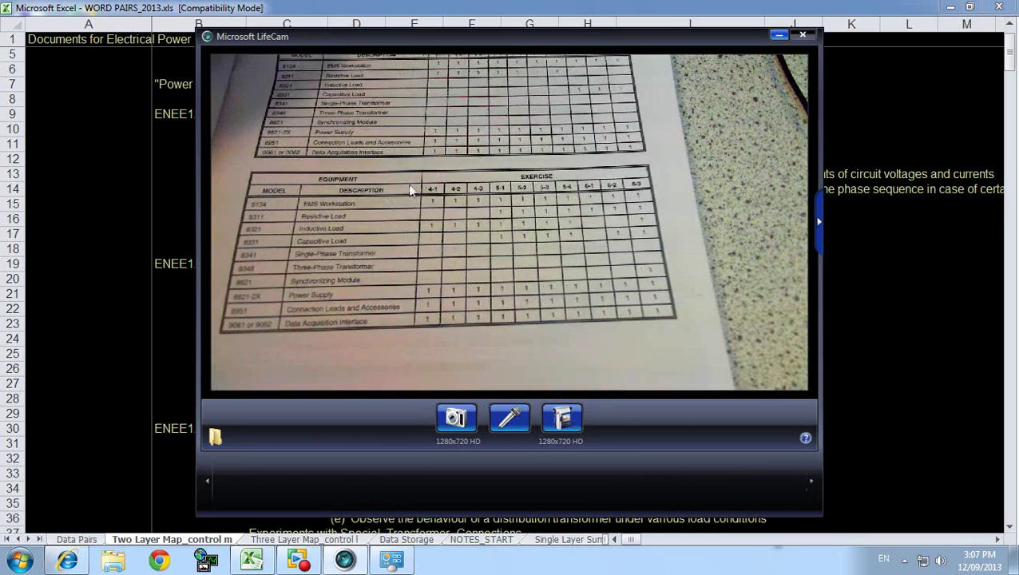
- Launch LVVL from the Lab-Volt folder under All Programs
{"action": "left_click", "coordinate": [22, 565]}
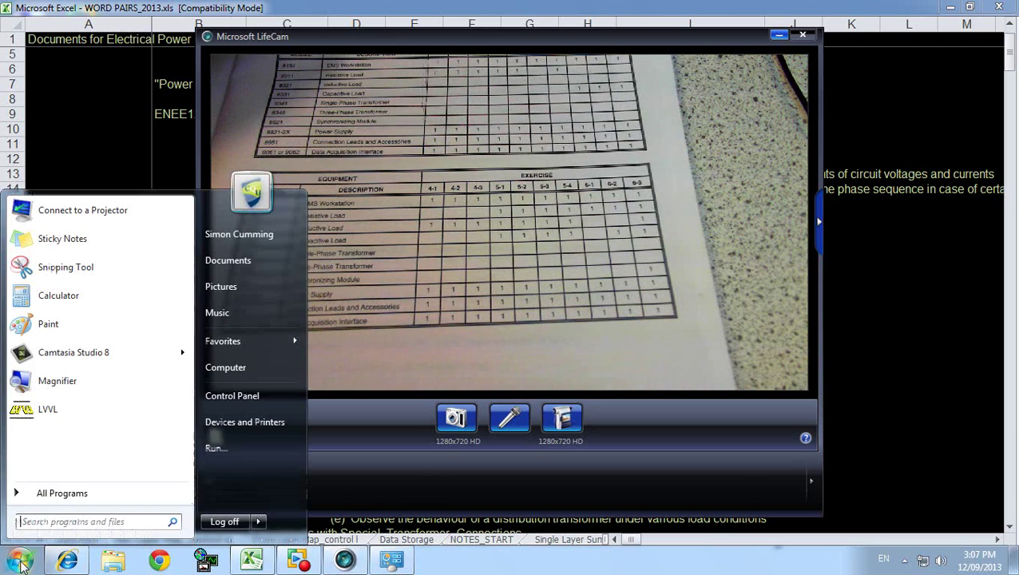
{"action": "left_click", "coordinate": [72, 493]}
{"action": "scroll", "coordinate": [135, 375], "scroll_direction": "down", "scroll_amount": 3}
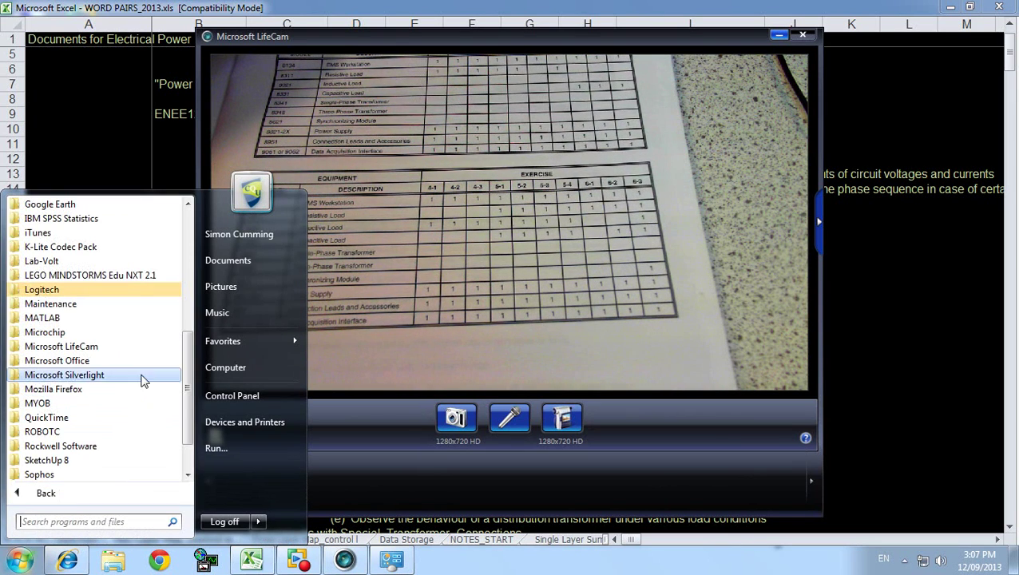
{"action": "left_click", "coordinate": [62, 262]}
{"action": "left_click", "coordinate": [61, 289]}
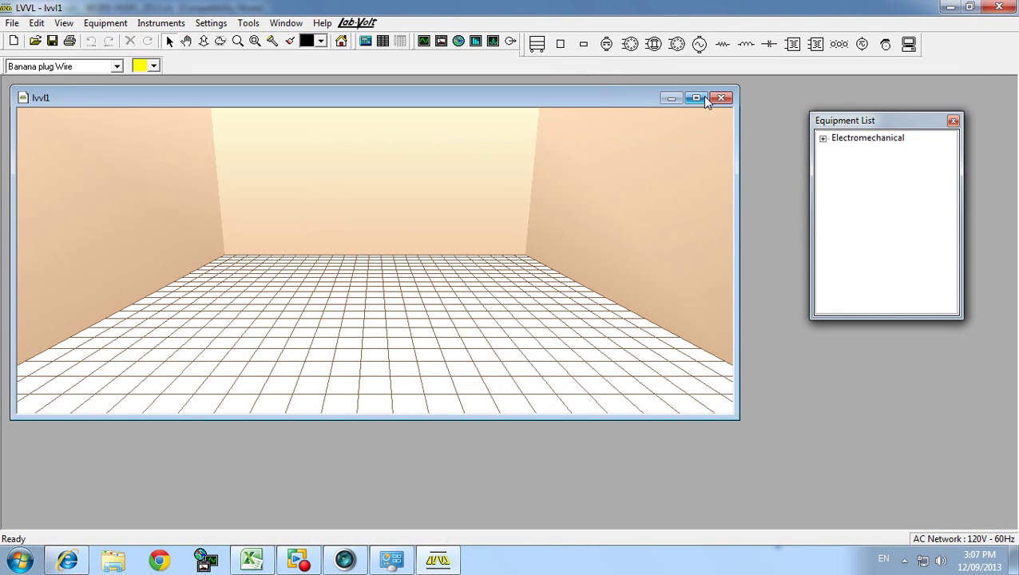
- Maximize the lvvl1 workspace and bring up the Tools menu
{"action": "left_click", "coordinate": [697, 98]}
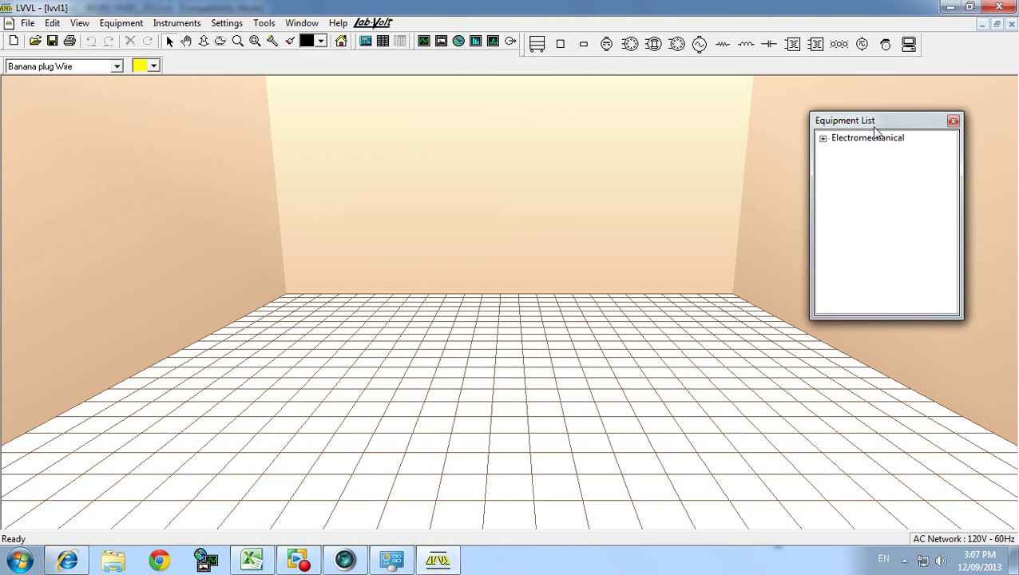
{"action": "left_click", "coordinate": [263, 22]}
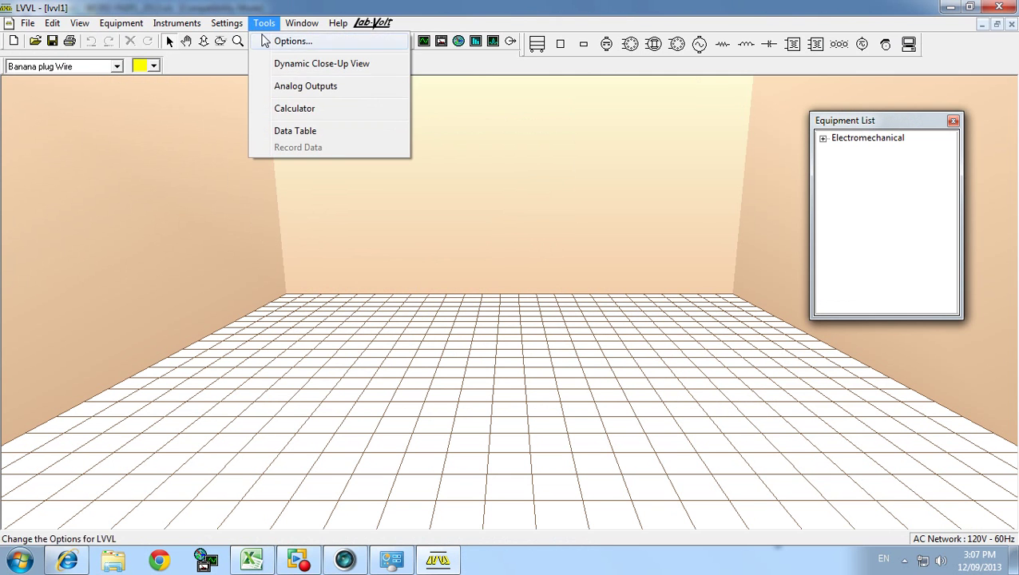
{"action": "mouse_move", "coordinate": [227, 26]}
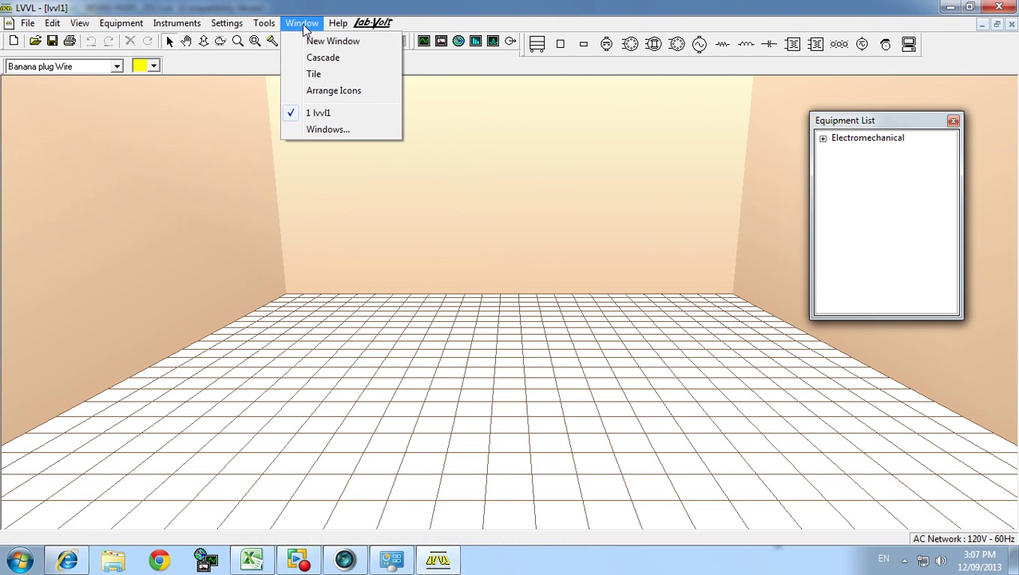
{"action": "mouse_move", "coordinate": [266, 31]}
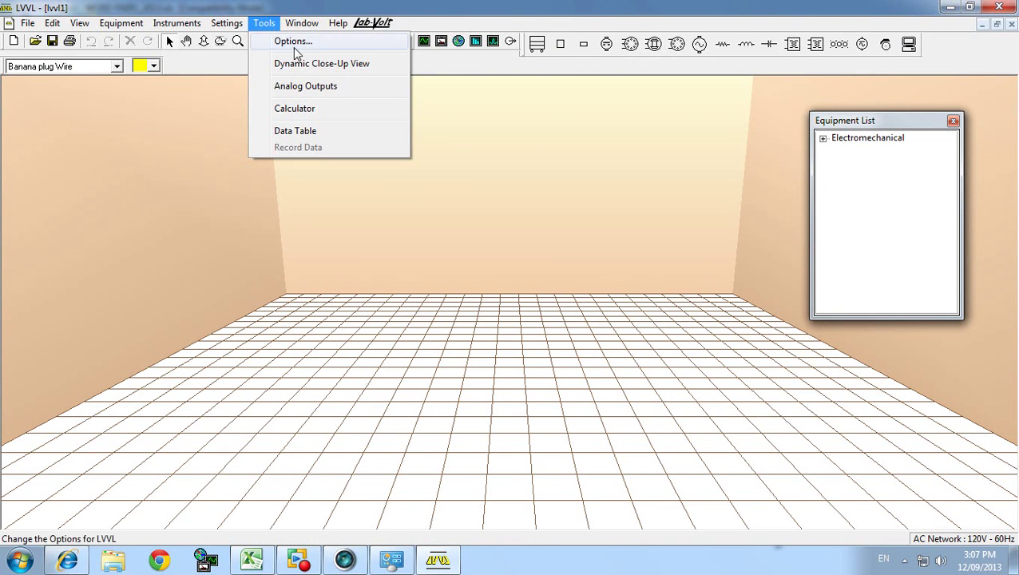
- In Options, set the language and AC network to English 240 V - 50 Hz
{"action": "left_click", "coordinate": [292, 46]}
{"action": "left_click", "coordinate": [460, 214]}
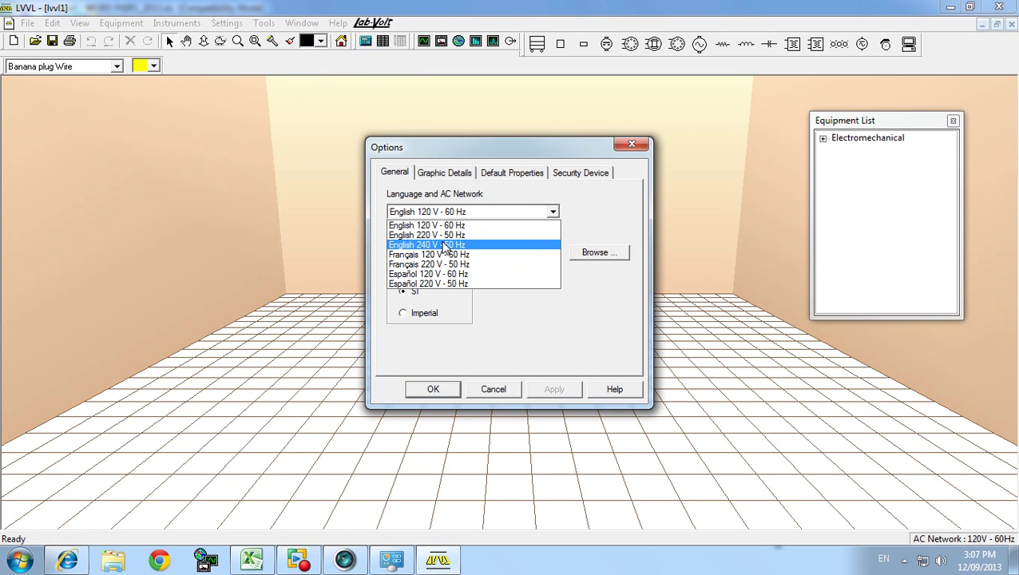
{"action": "left_click", "coordinate": [445, 245]}
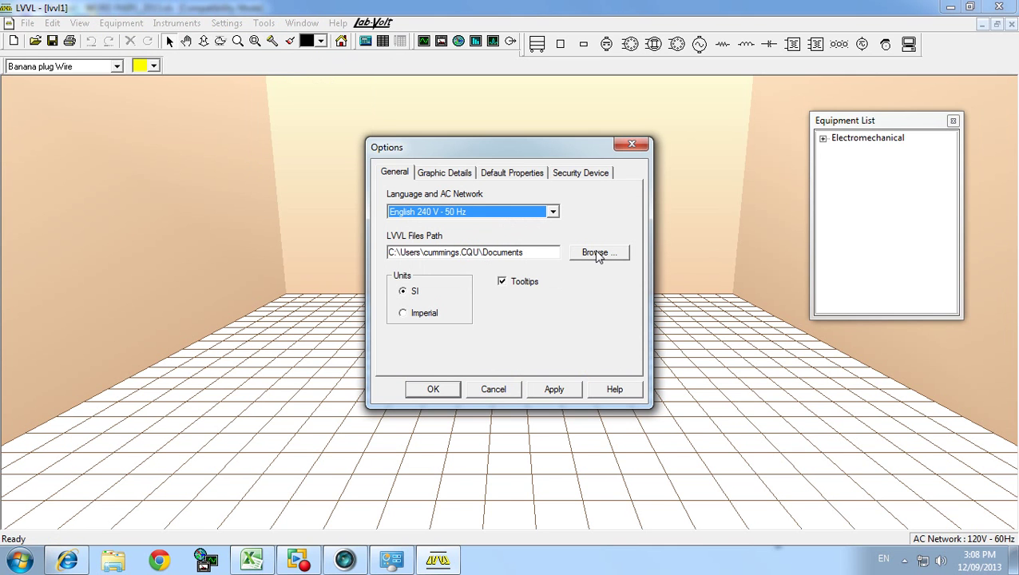
- Turn on hardware acceleration and confirm the Banana plug Wire colour
{"action": "left_click", "coordinate": [449, 172]}
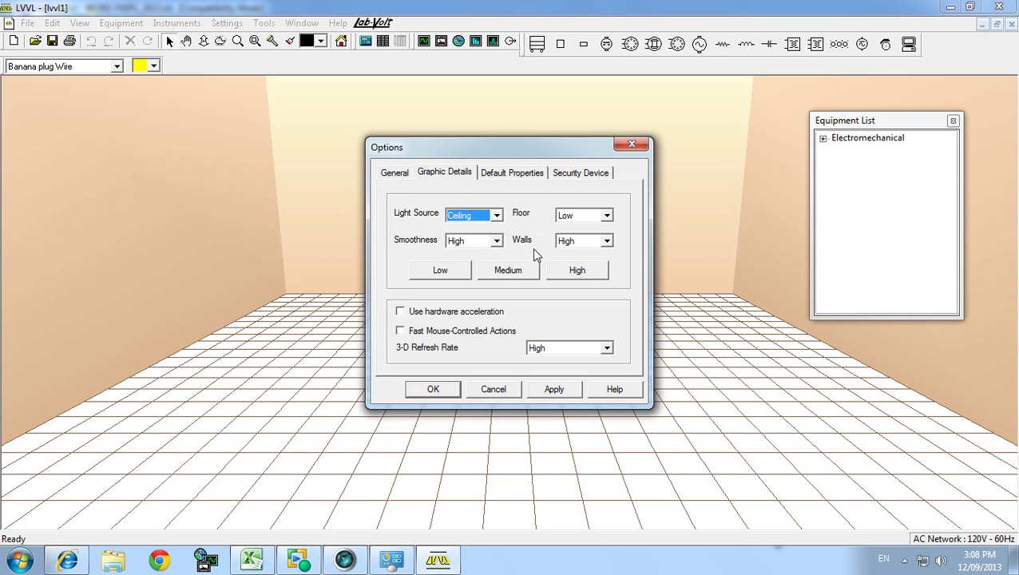
{"action": "left_click", "coordinate": [400, 312]}
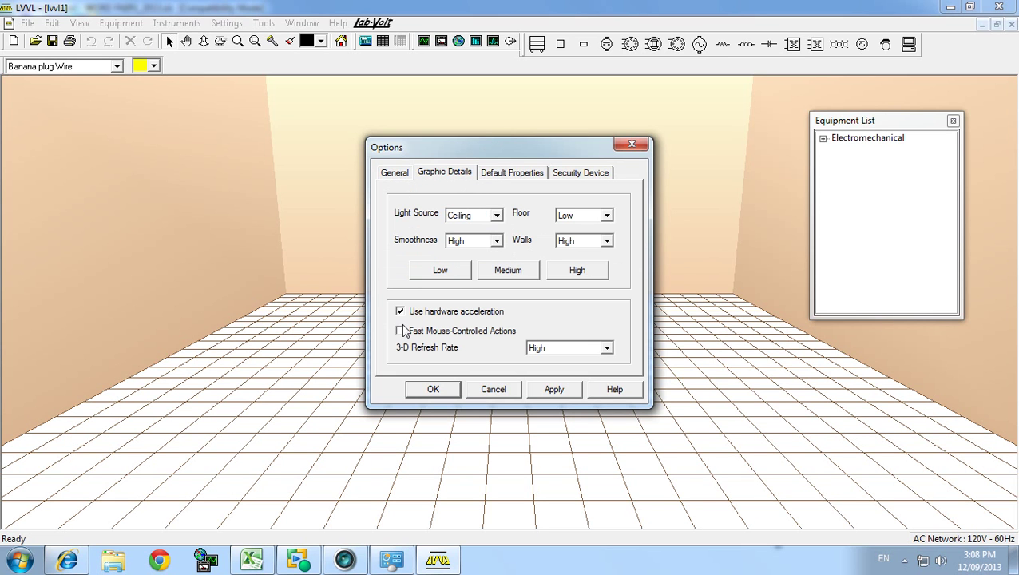
{"action": "left_click", "coordinate": [518, 174]}
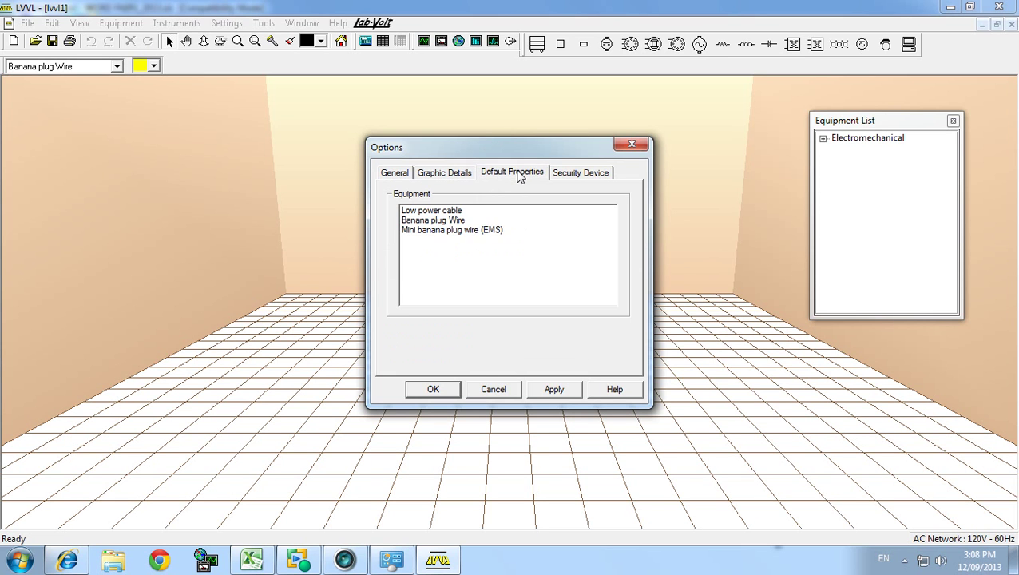
{"action": "double_click", "coordinate": [453, 221]}
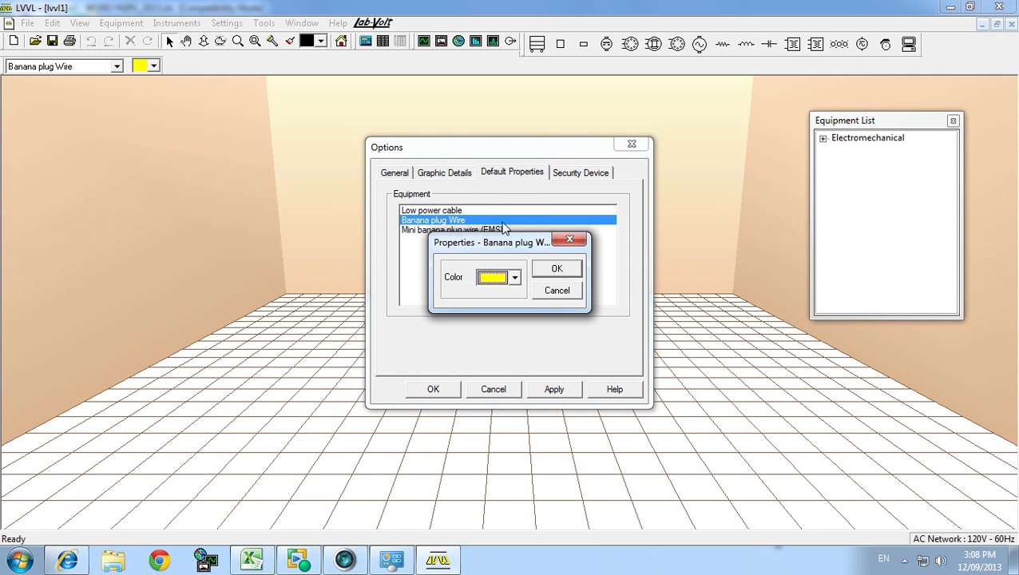
{"action": "left_click", "coordinate": [557, 268]}
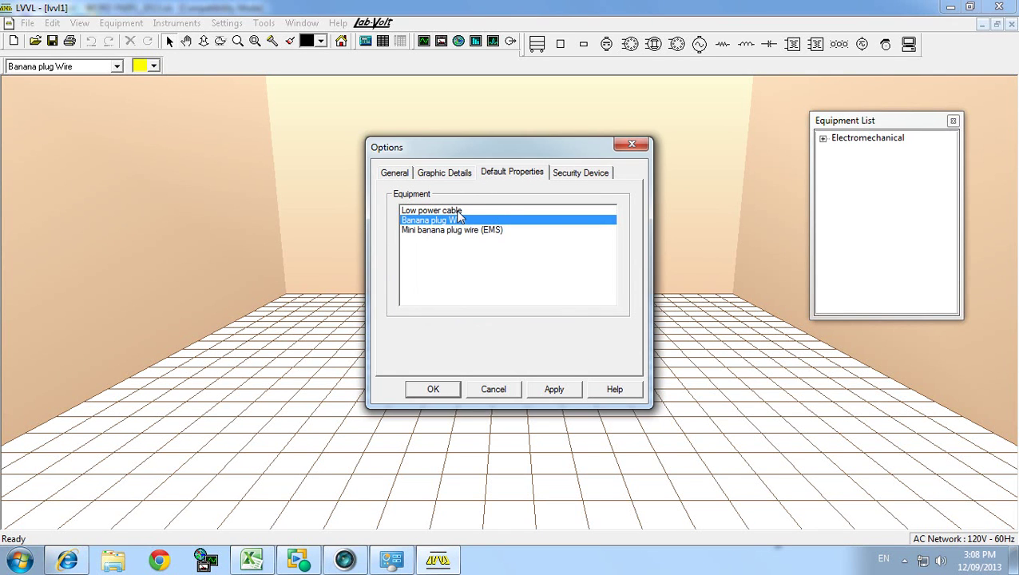
- Set the security device to Network, apply, dismiss the warning and close Options
{"action": "left_click", "coordinate": [581, 172]}
{"action": "left_click", "coordinate": [408, 230]}
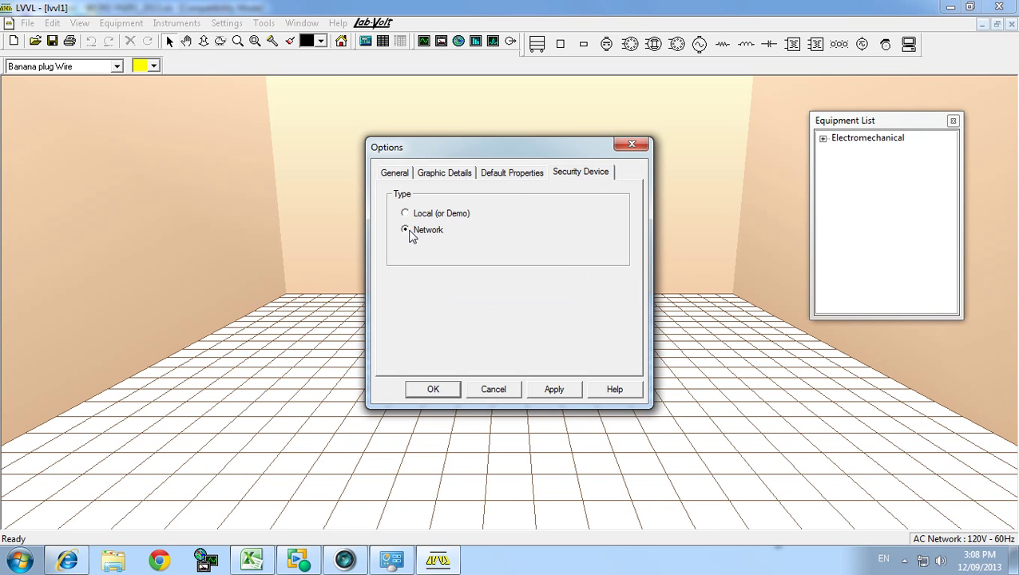
{"action": "left_click", "coordinate": [556, 391]}
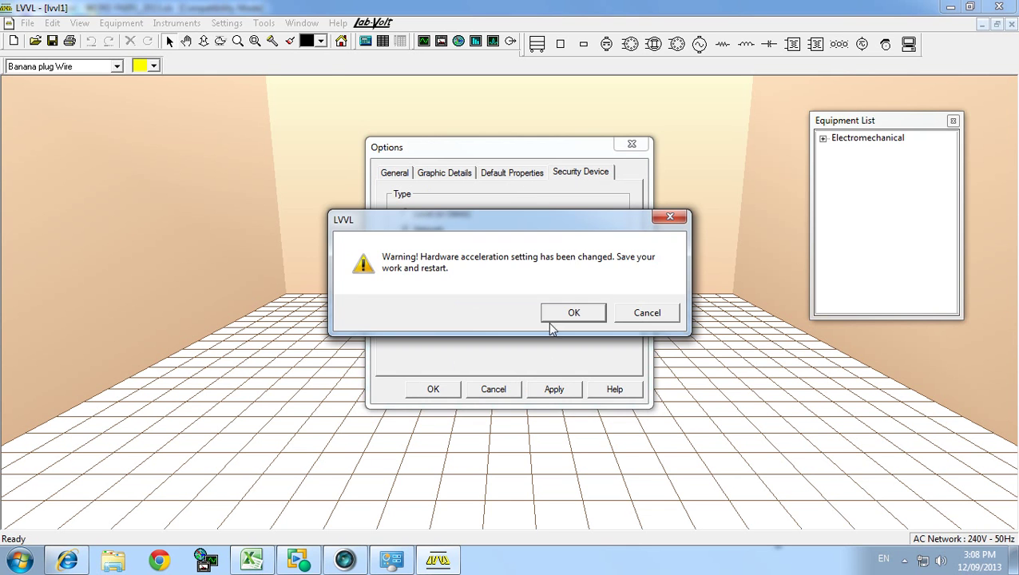
{"action": "left_click", "coordinate": [562, 316]}
{"action": "left_click", "coordinate": [433, 389]}
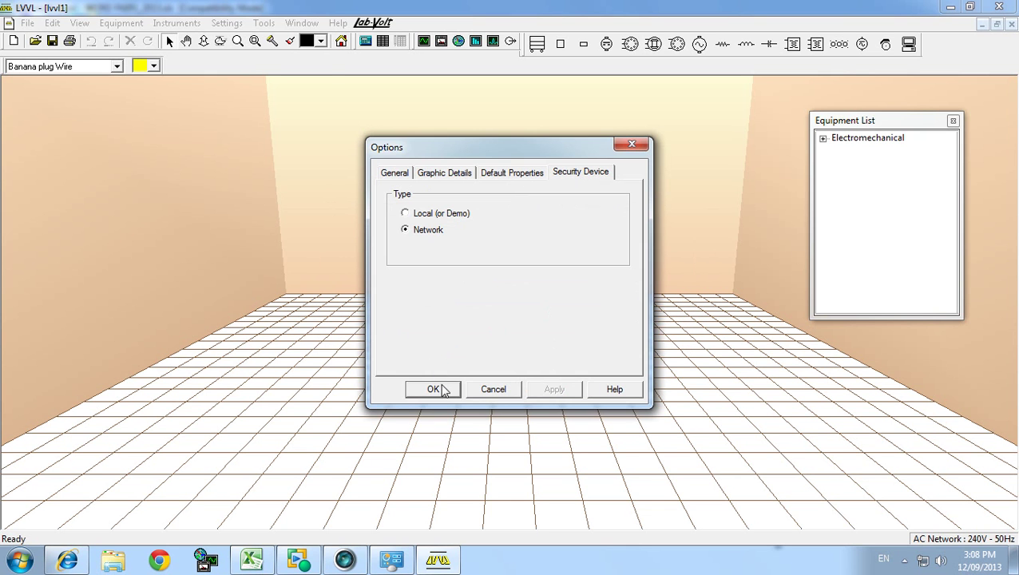
- Exit LVVL without saving the workspace
{"action": "left_click", "coordinate": [28, 22]}
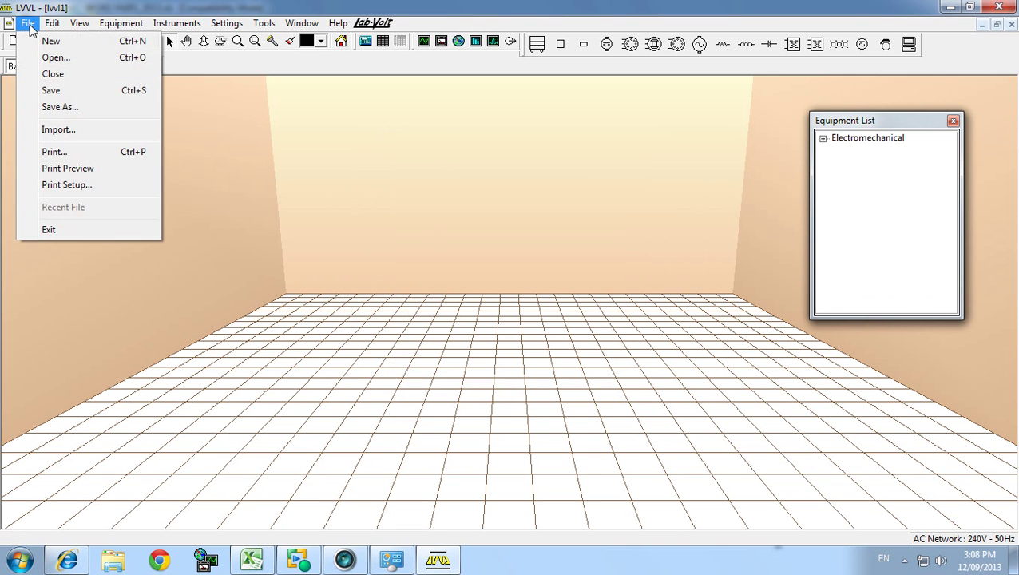
{"action": "left_click", "coordinate": [49, 230]}
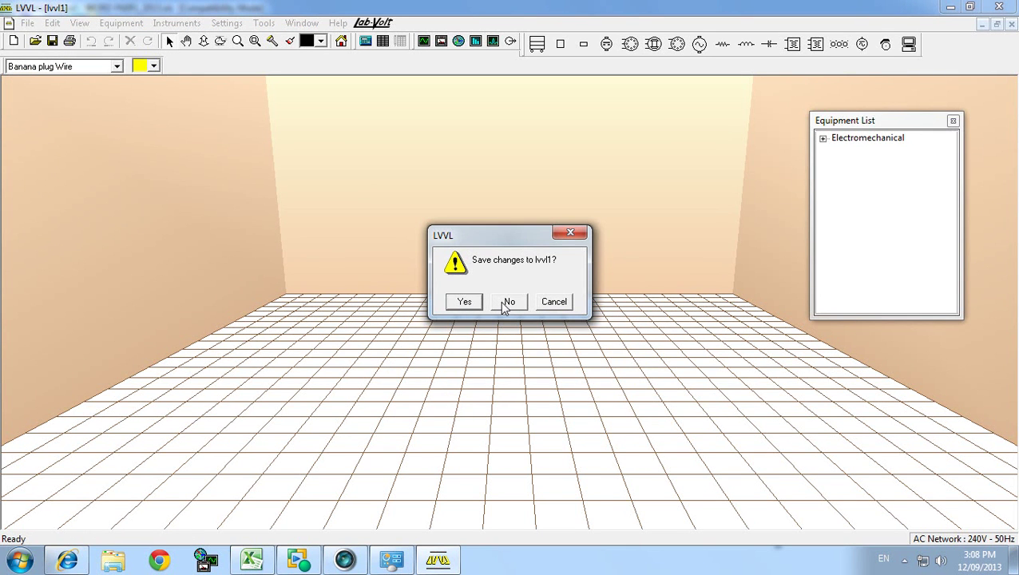
{"action": "left_click", "coordinate": [502, 302]}
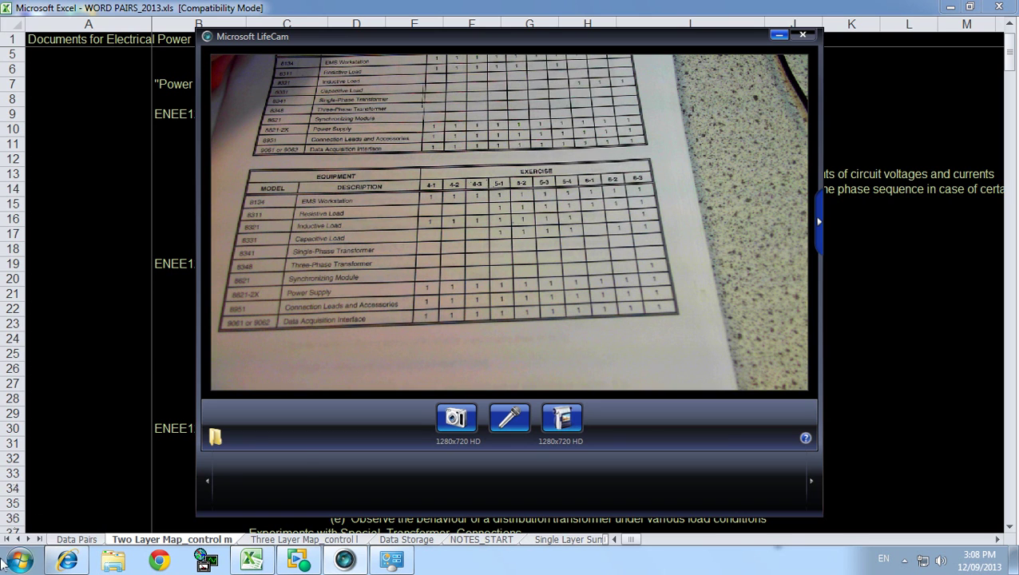
- Relaunch LVVL from the Start menu and pin it to the taskbar
{"action": "left_click", "coordinate": [12, 564]}
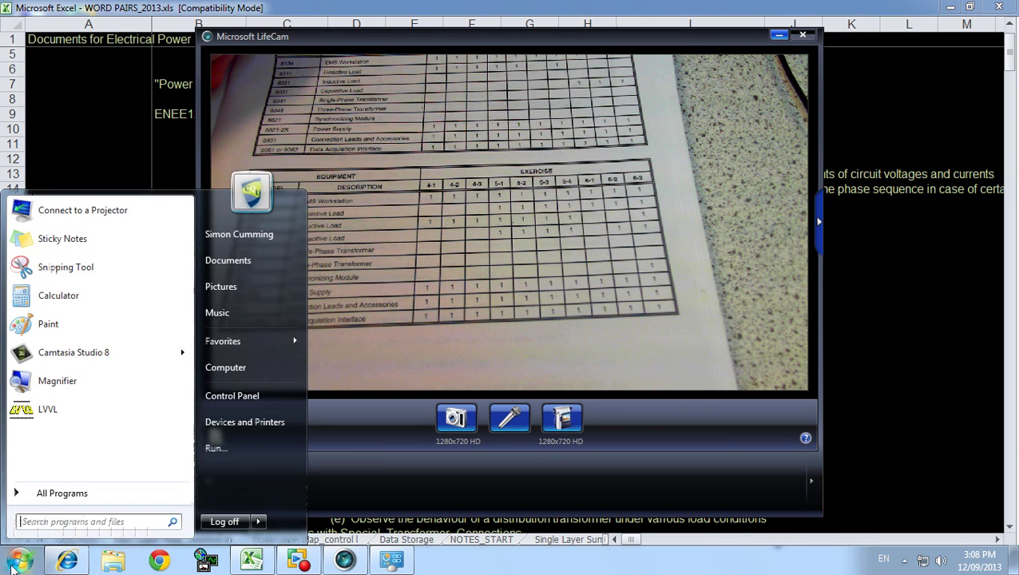
{"action": "left_click", "coordinate": [60, 409]}
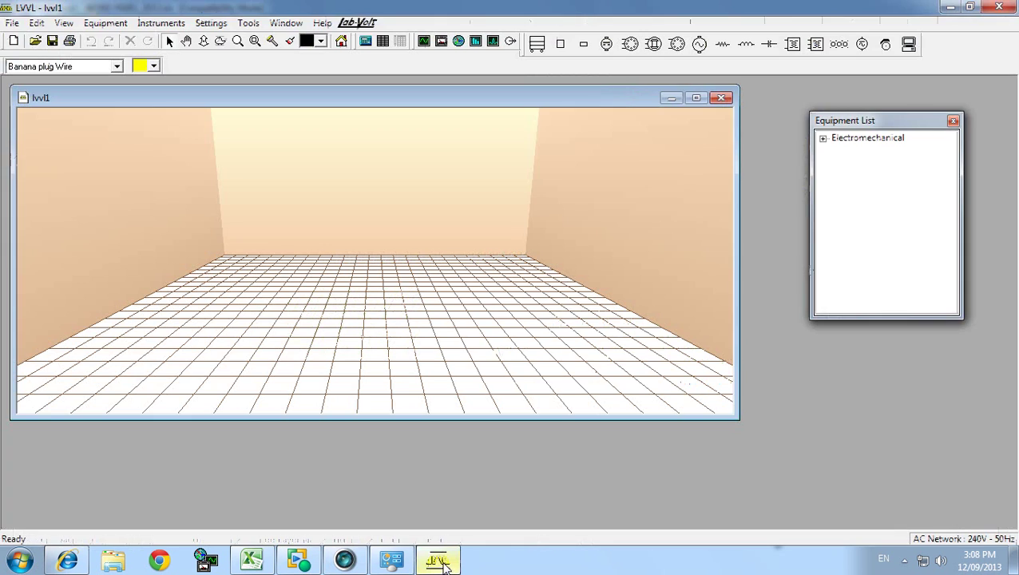
{"action": "right_click", "coordinate": [440, 563]}
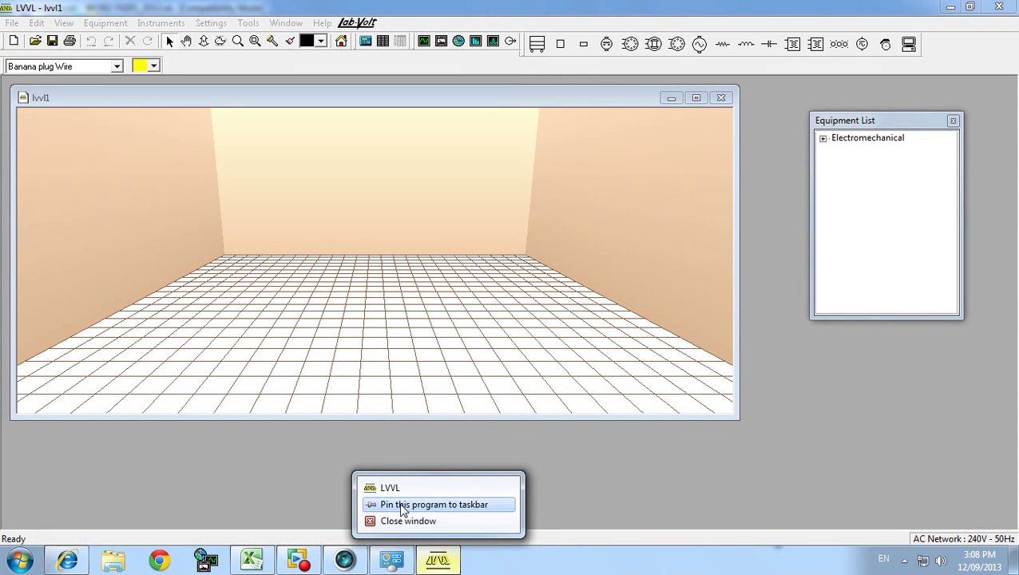
{"action": "left_click", "coordinate": [387, 505]}
{"action": "left_click", "coordinate": [696, 97]}
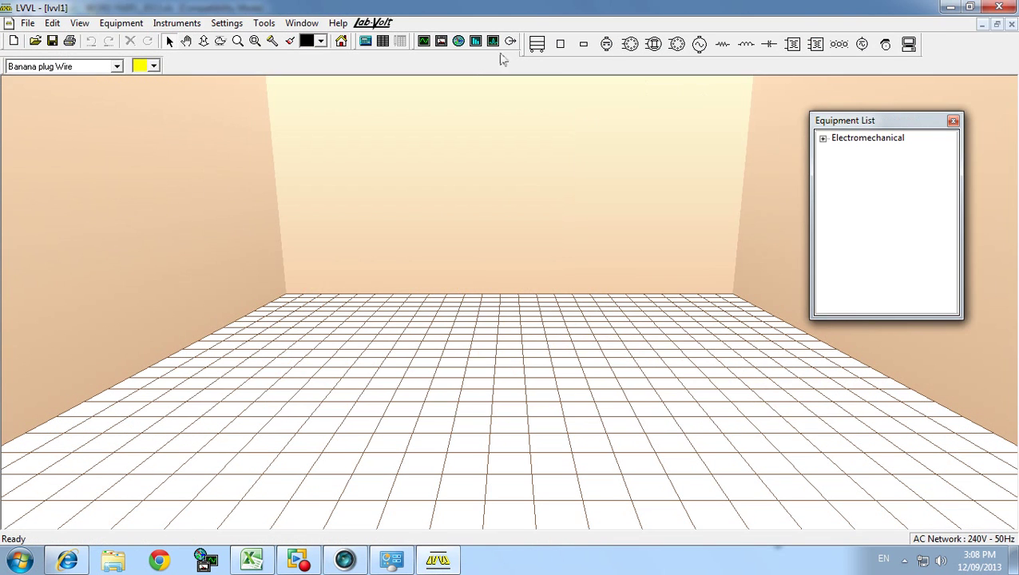
{"action": "left_click", "coordinate": [302, 22]}
{"action": "mouse_move", "coordinate": [265, 23]}
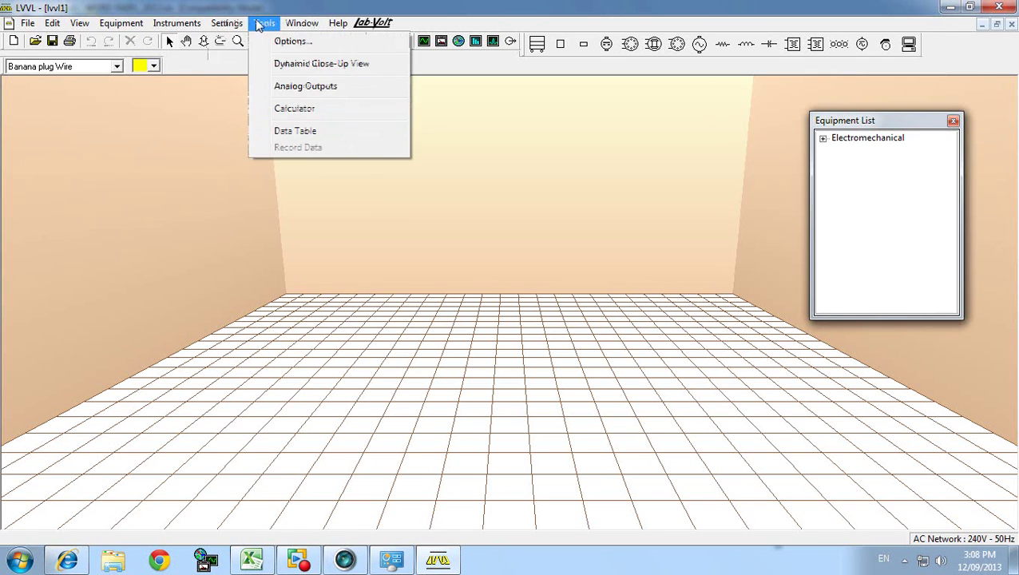
{"action": "left_click", "coordinate": [289, 40]}
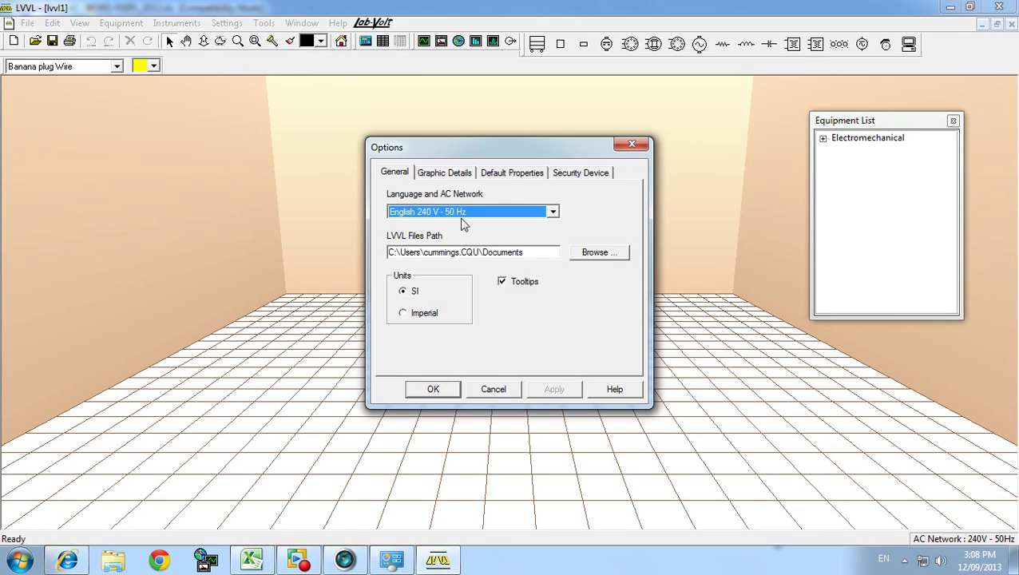
{"action": "left_click", "coordinate": [513, 174]}
{"action": "left_click", "coordinate": [557, 176]}
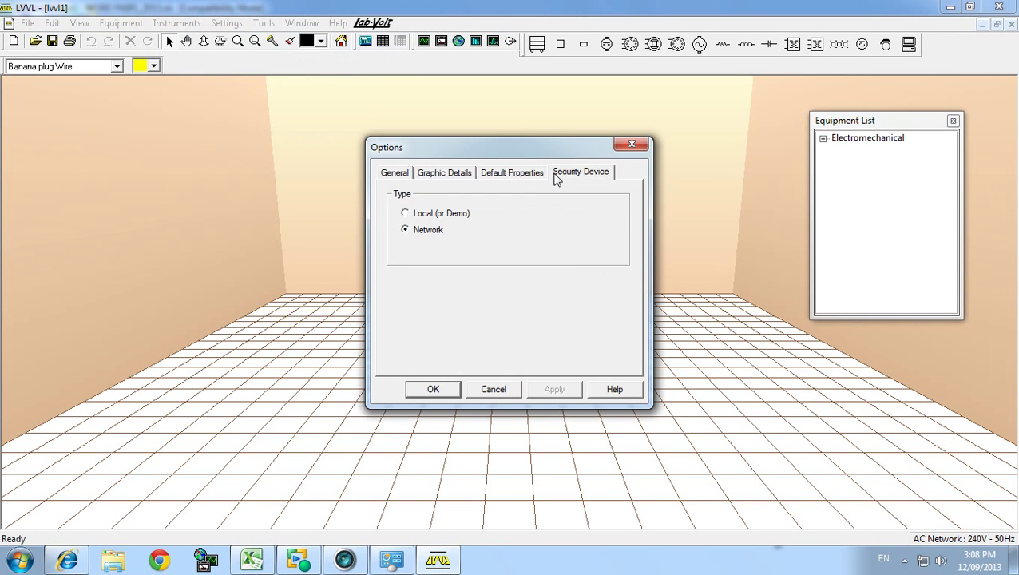
{"action": "left_click", "coordinate": [423, 390]}
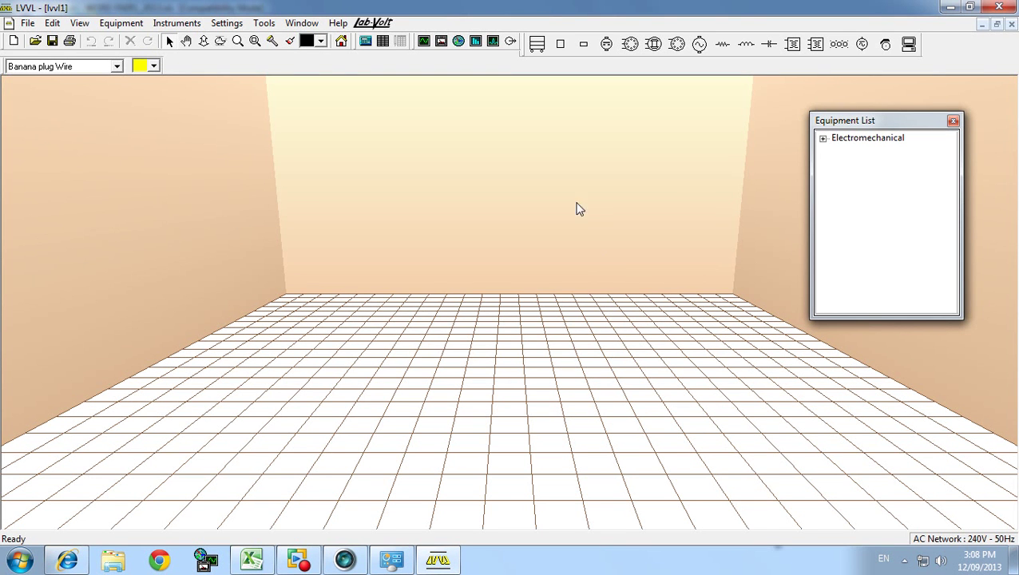
- Expand Electromechanical and reposition and enlarge the Equipment List to show full names
{"action": "left_click", "coordinate": [823, 139]}
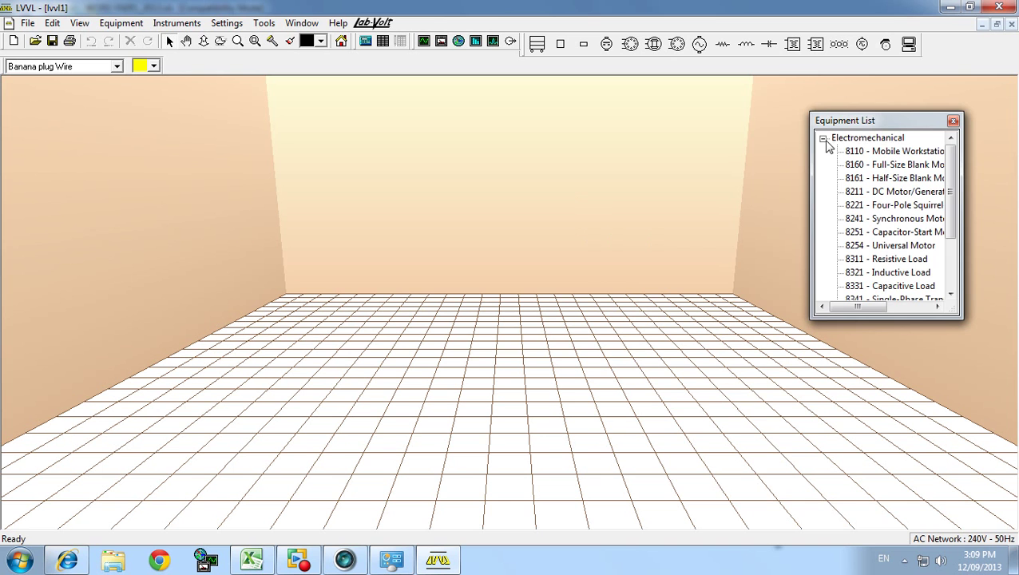
{"action": "left_click_drag", "start_coordinate": [898, 121], "coordinate": [757, 86]}
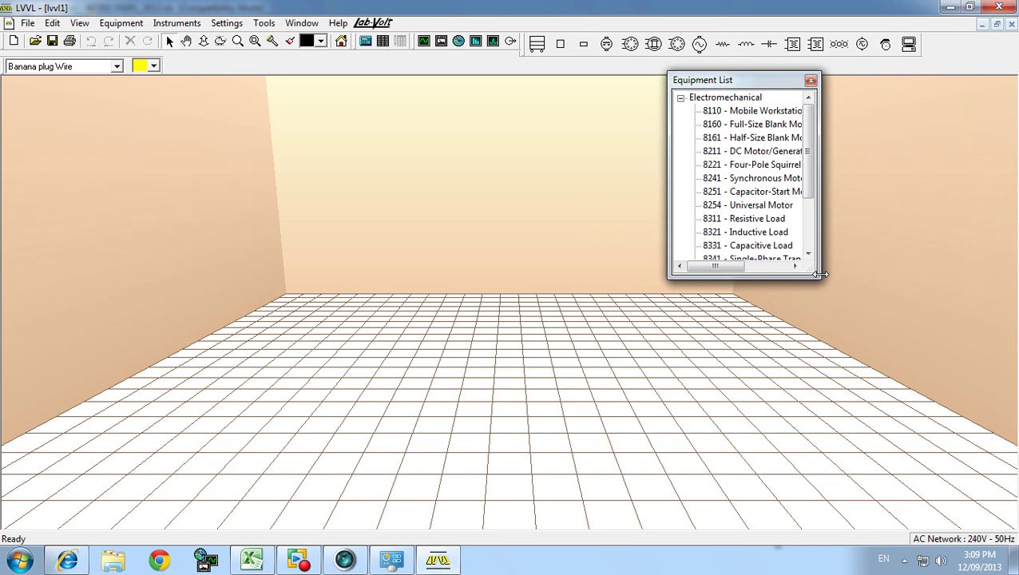
{"action": "left_click_drag", "start_coordinate": [821, 274], "coordinate": [853, 409]}
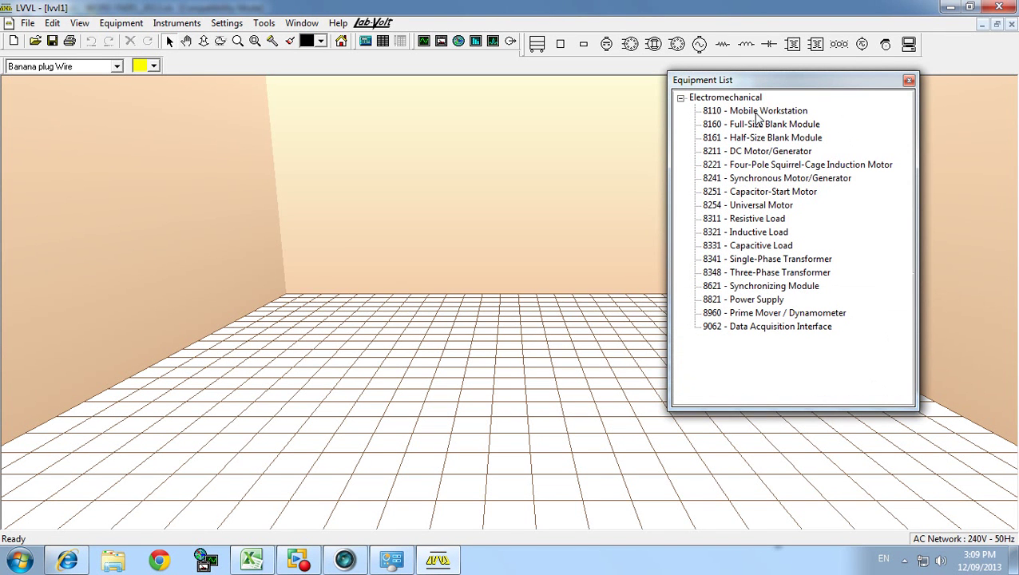
- Place the 8110 Mobile Workstation, then add the 8311 Resistive Load, 8821 Power Supply and 9062 Data Acquisition Interface
{"action": "left_click_drag", "start_coordinate": [759, 113], "coordinate": [453, 485]}
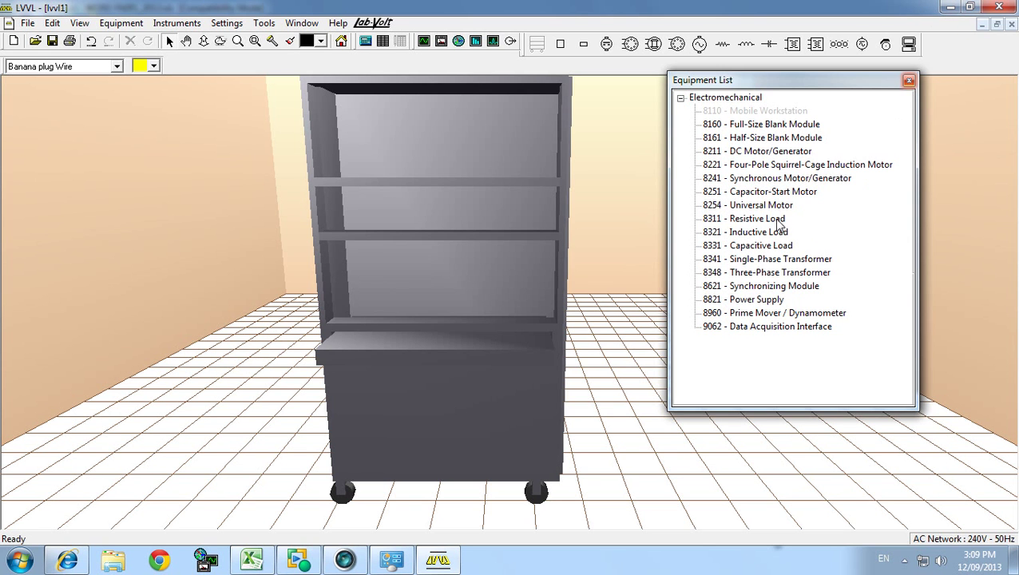
{"action": "left_click_drag", "start_coordinate": [779, 225], "coordinate": [457, 216]}
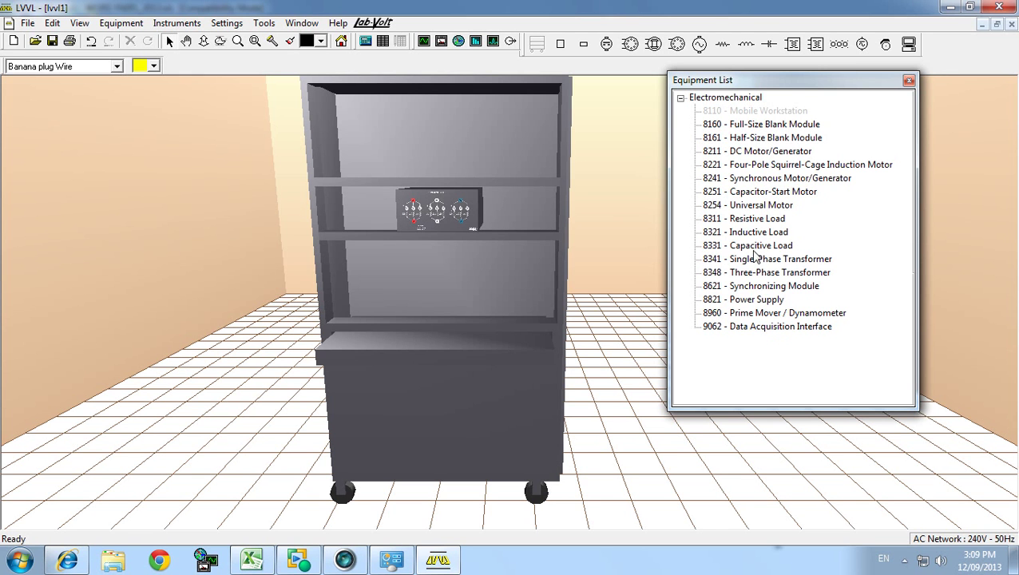
{"action": "left_click_drag", "start_coordinate": [749, 303], "coordinate": [375, 281]}
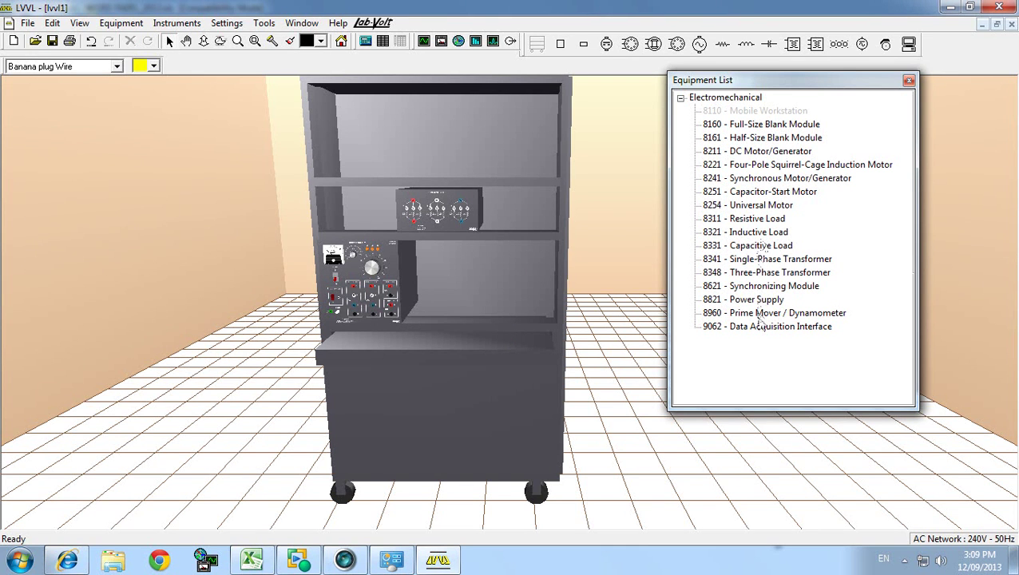
{"action": "left_click_drag", "start_coordinate": [762, 327], "coordinate": [516, 225]}
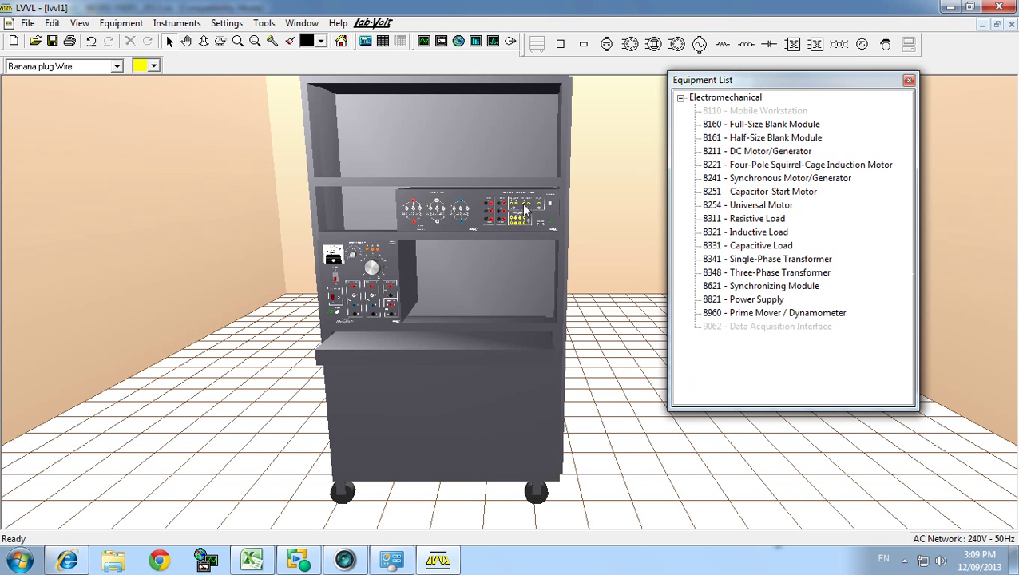
- Move the resistive load and data acquisition interface down to the middle shelf
{"action": "left_click", "coordinate": [437, 220]}
{"action": "left_click_drag", "start_coordinate": [438, 220], "coordinate": [453, 308]}
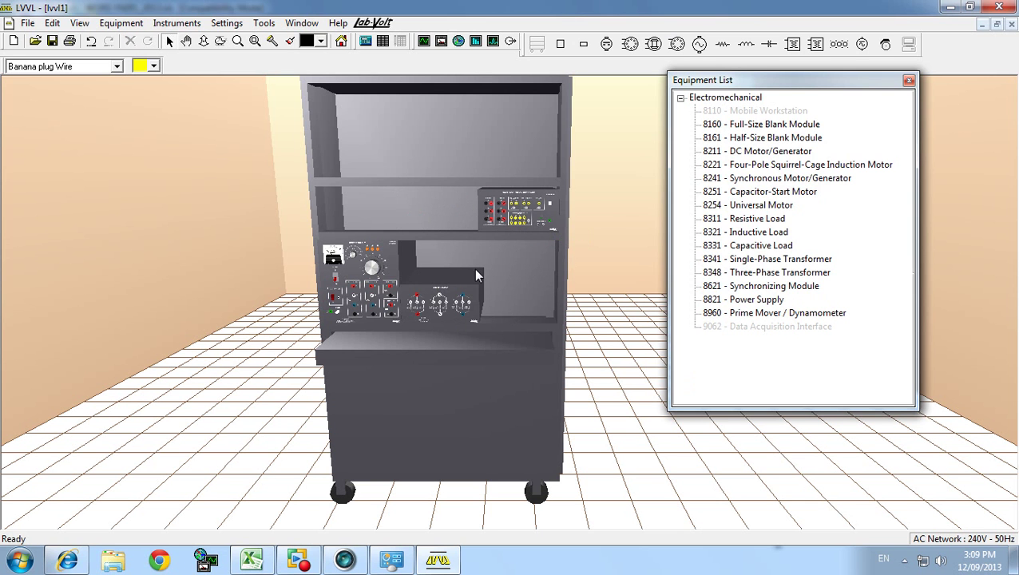
{"action": "left_click_drag", "start_coordinate": [536, 211], "coordinate": [442, 261]}
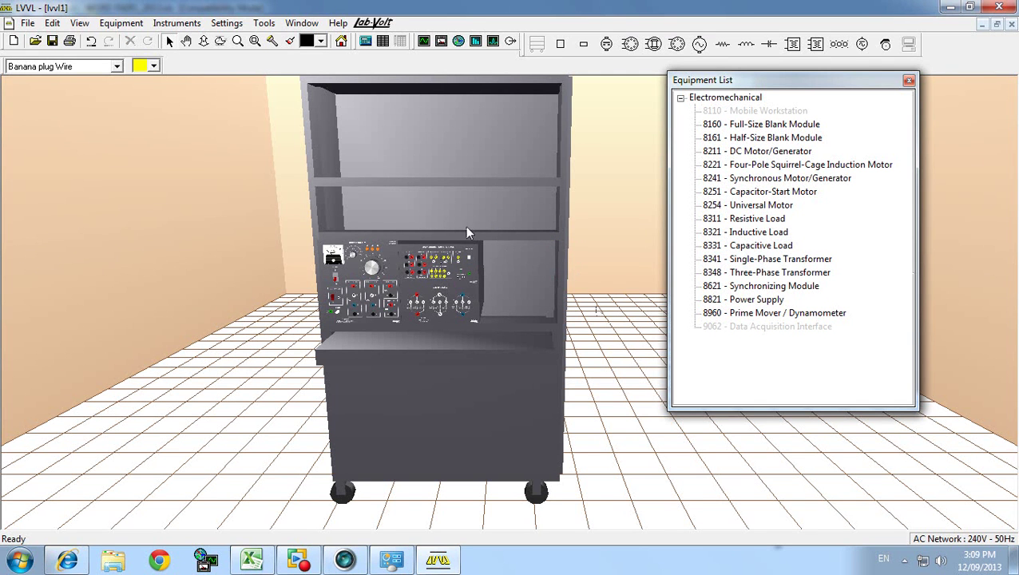
{"action": "left_click", "coordinate": [256, 41]}
- Zoom onto the power supply, interface and load modules, hide the Equipment List, then open Save As
{"action": "left_click_drag", "start_coordinate": [307, 223], "coordinate": [496, 330]}
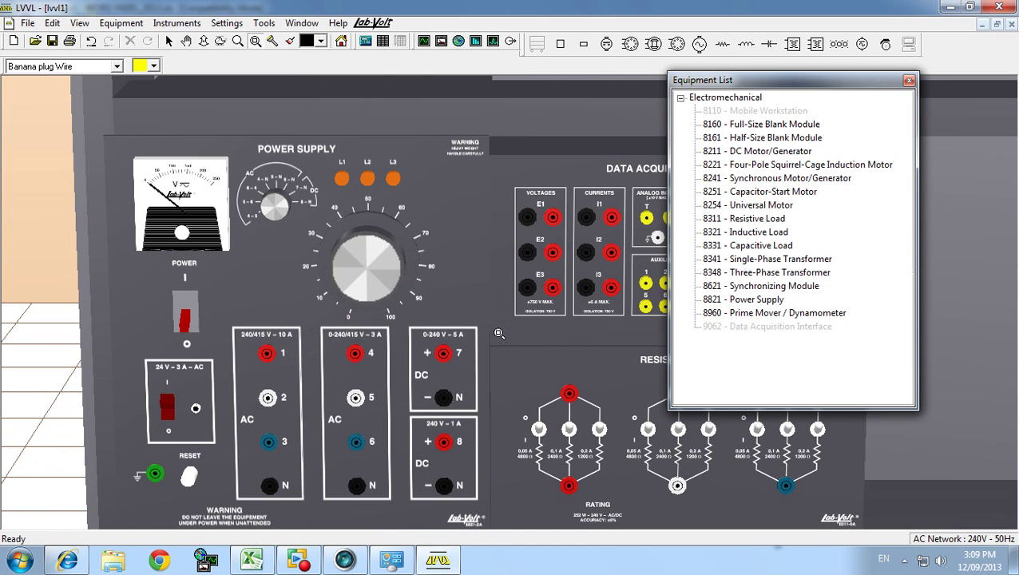
{"action": "left_click", "coordinate": [909, 81]}
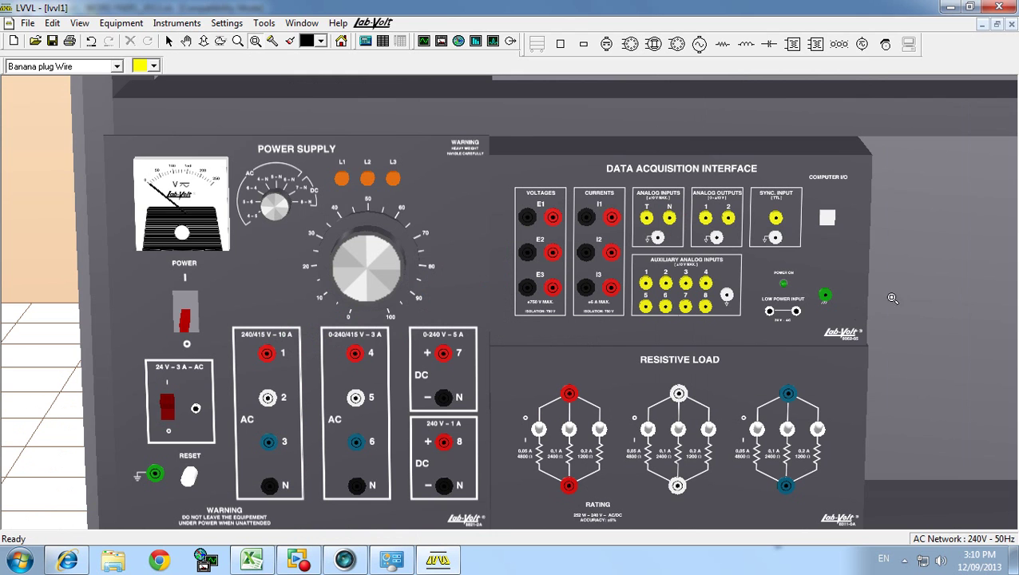
{"action": "left_click", "coordinate": [27, 22]}
{"action": "left_click", "coordinate": [68, 116]}
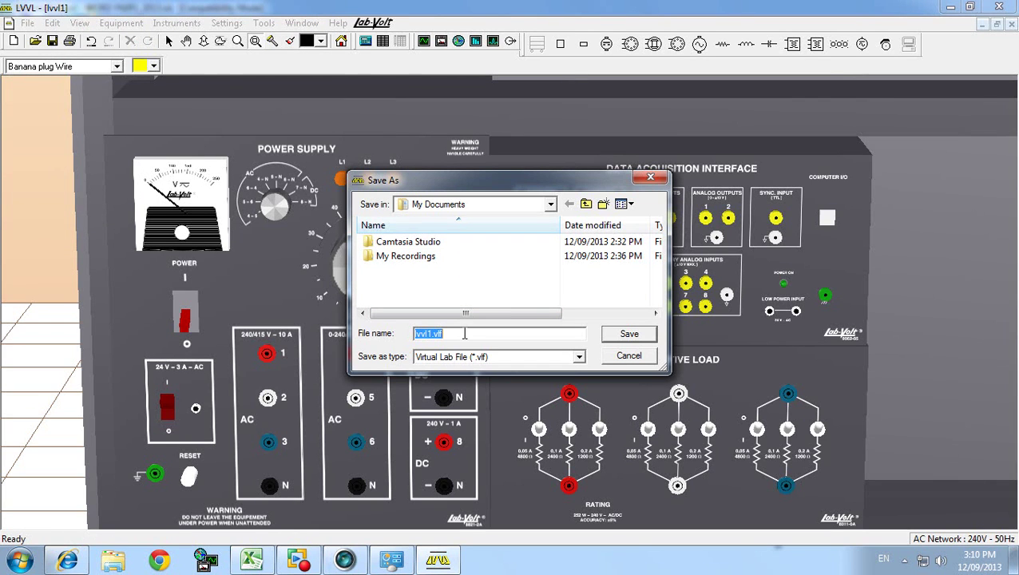
- Enter the file name 'Balanced 3 Phase Circuits Exercise 6_1', fixing the typos
{"action": "type", "text": "Balanced 3 Phase Circui"}
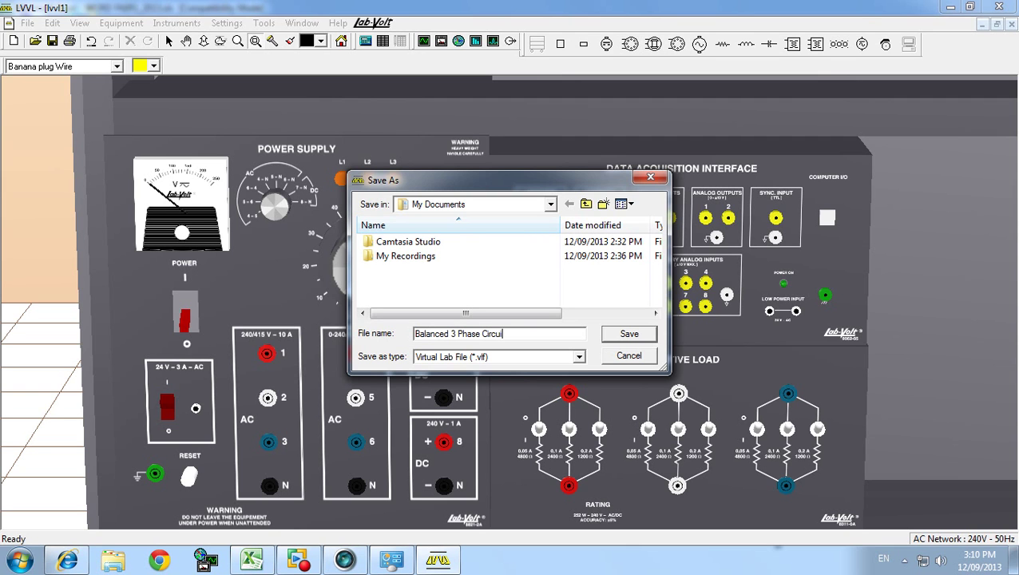
{"action": "key", "text": "BackSpace"}
{"action": "key", "text": "BackSpace"}
{"action": "key", "text": "BackSpace"}
{"action": "key", "text": "BackSpace"}
{"action": "type", "text": "cuits Exercise "}
{"action": "type", "text": "56"}
{"action": "key", "text": "BackSpace"}
{"action": "key", "text": "BackSpace"}
{"action": "type", "text": "6_1"}
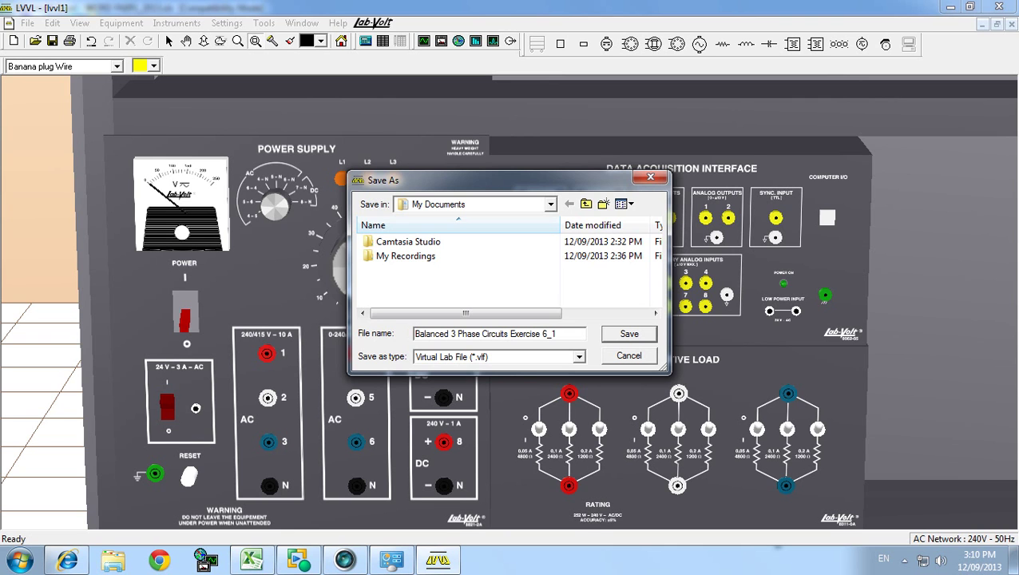